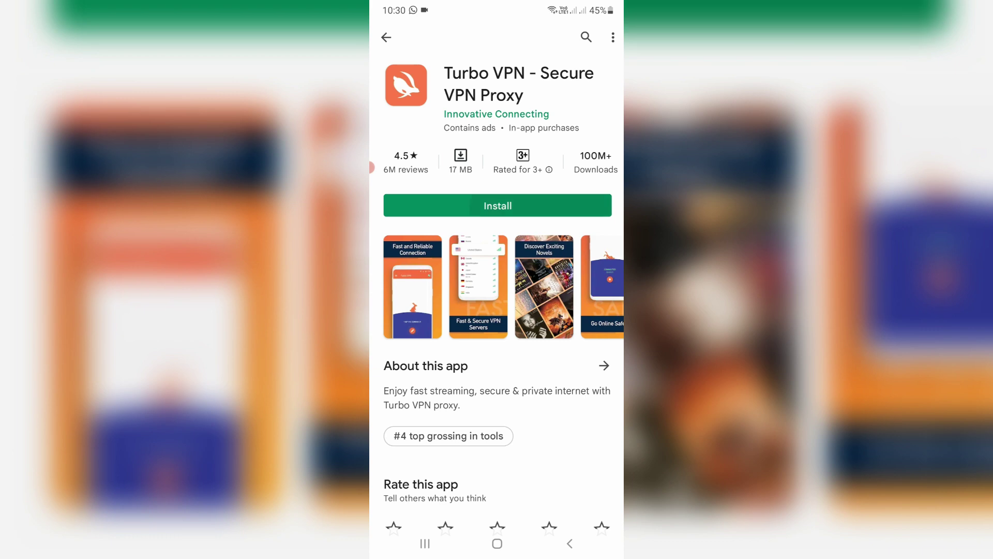
Step: Install Turbo VPN - Secure VPN Proxy from its Google Play Store page
{"action": "left_click", "coordinate": [498, 206]}
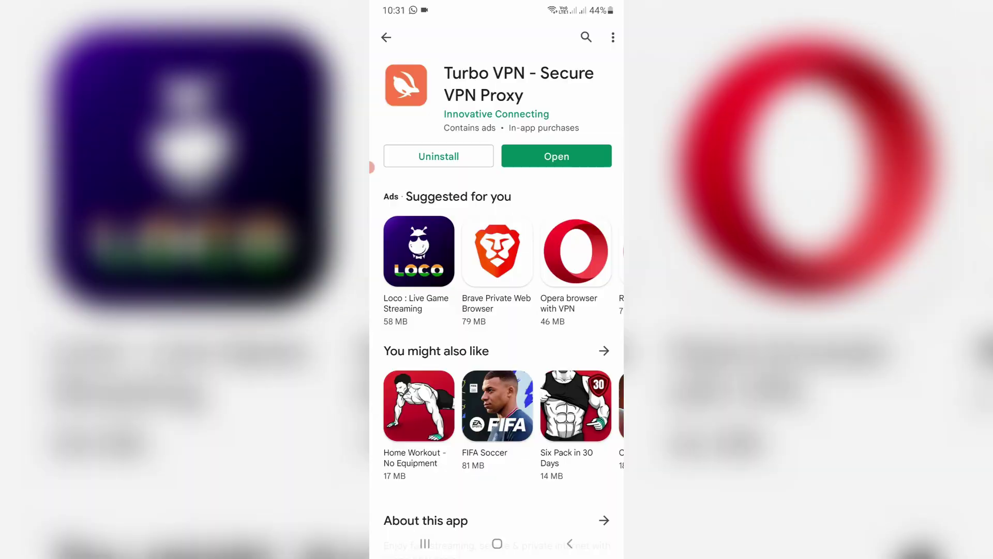
Step: Launch Turbo VPN, connect to the United States Santa Clara server, and return home
{"action": "left_click", "coordinate": [557, 156]}
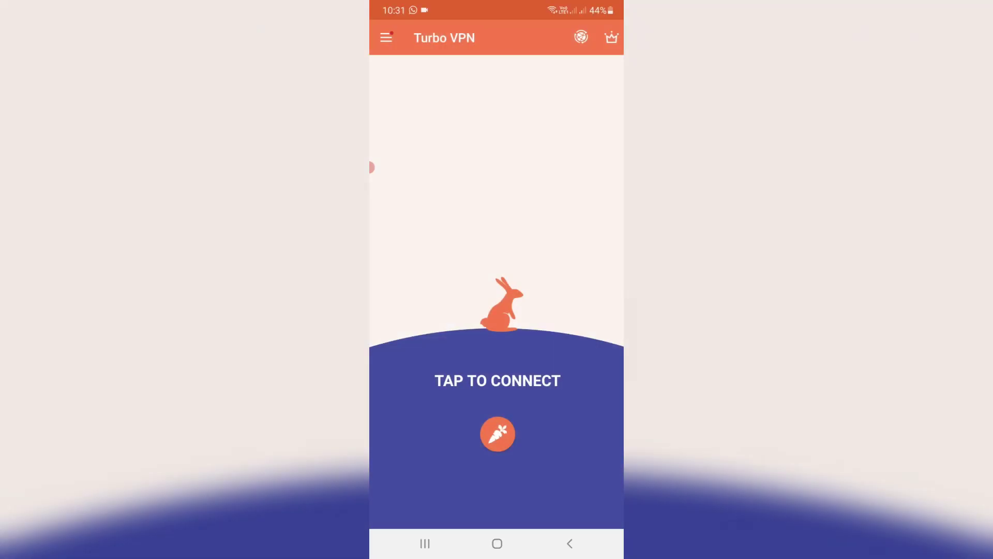
{"action": "left_click", "coordinate": [498, 433]}
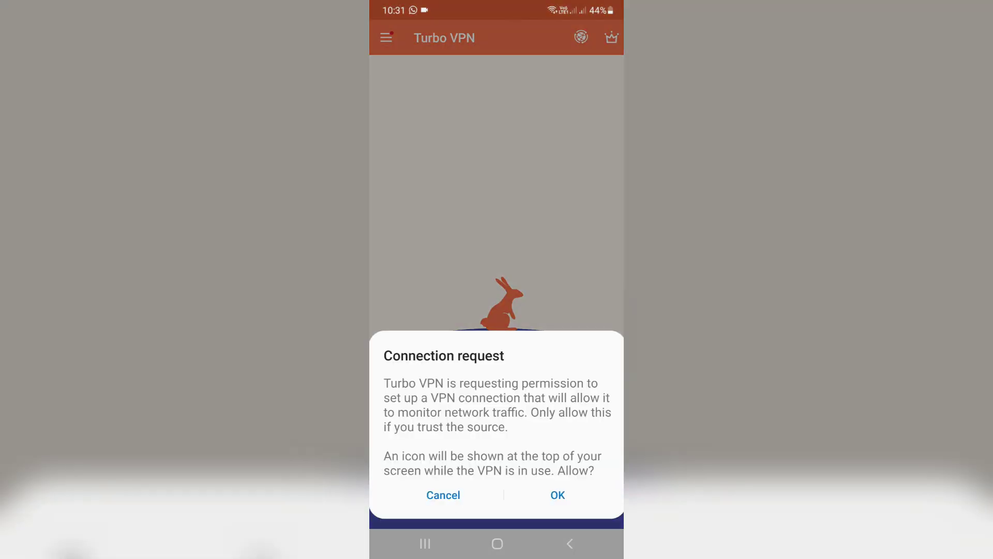
{"action": "left_click", "coordinate": [557, 495]}
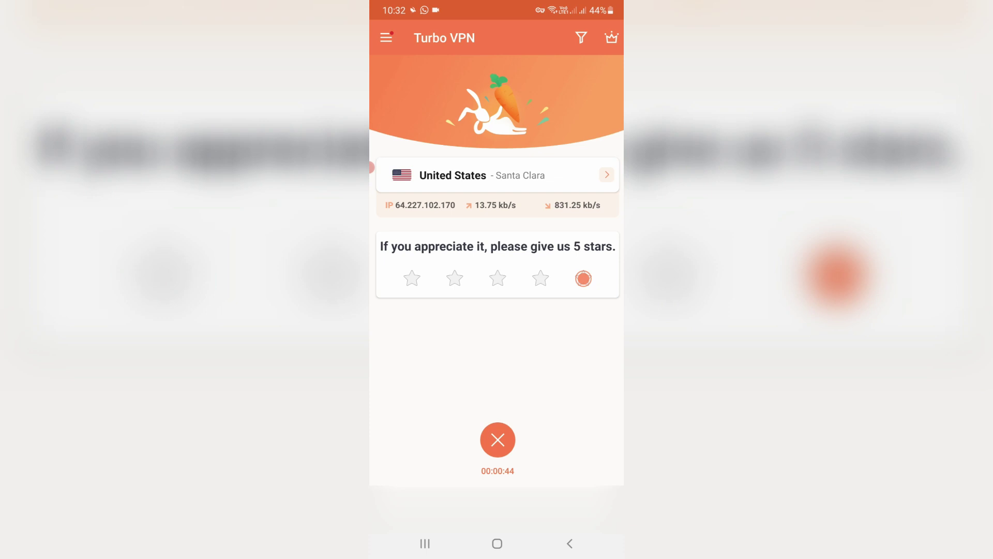
{"action": "left_click", "coordinate": [497, 543]}
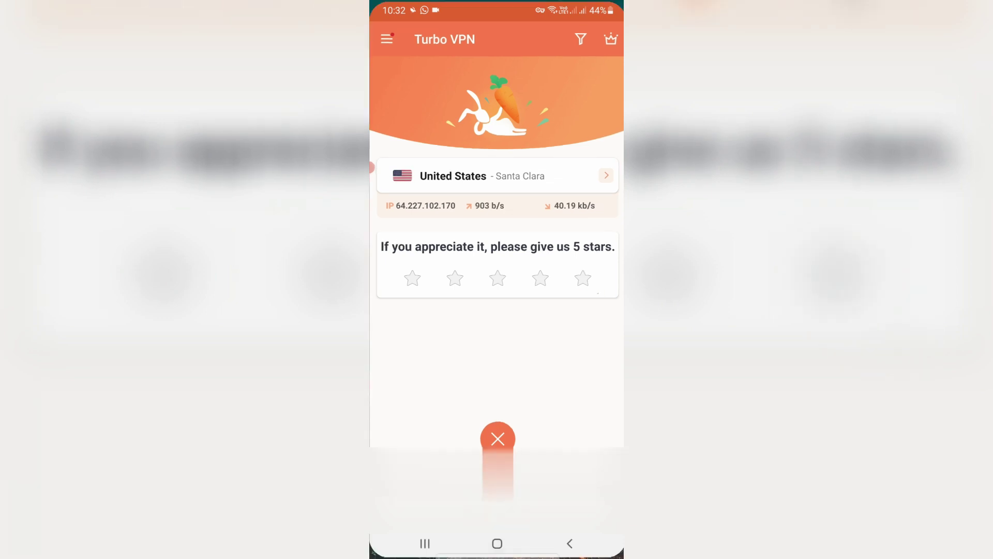
Step: Bring up the app drawer listing Battlegrounds Mobile India and Turbo VPN
{"action": "left_click_drag", "start_coordinate": [497, 414], "coordinate": [497, 207]}
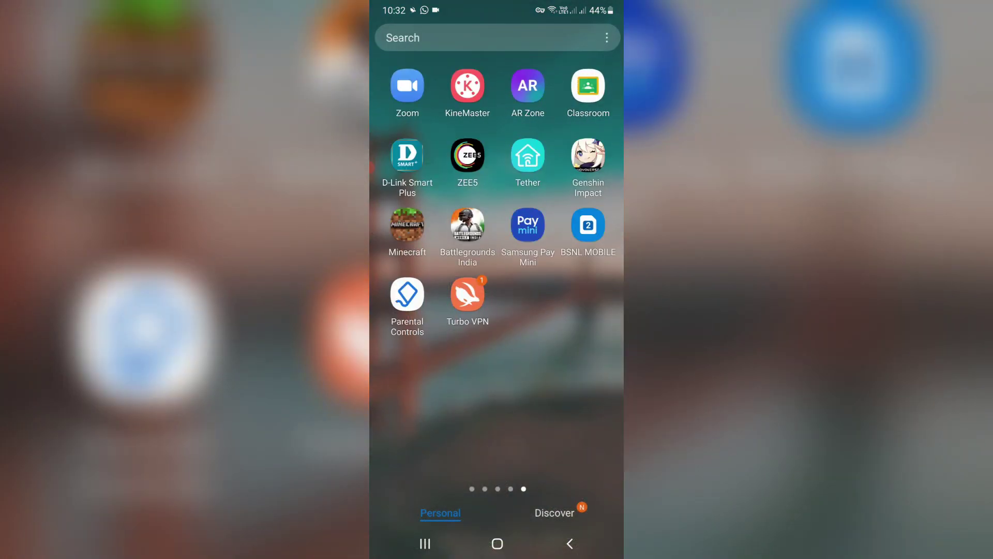